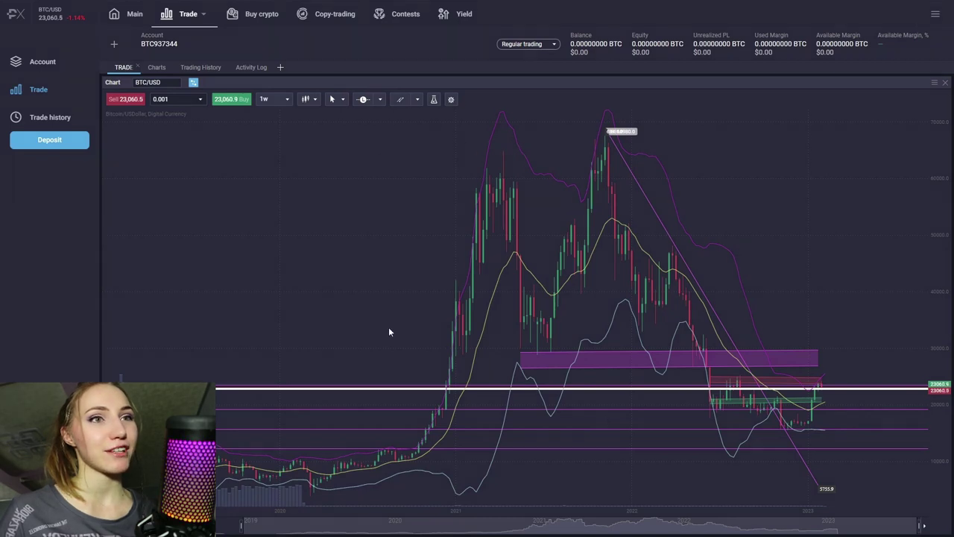
# - Inspect the most recent weekly BTC/USD candles and switch the chart to the 1d timeframe
pyautogui.scroll(1, 867, 401)
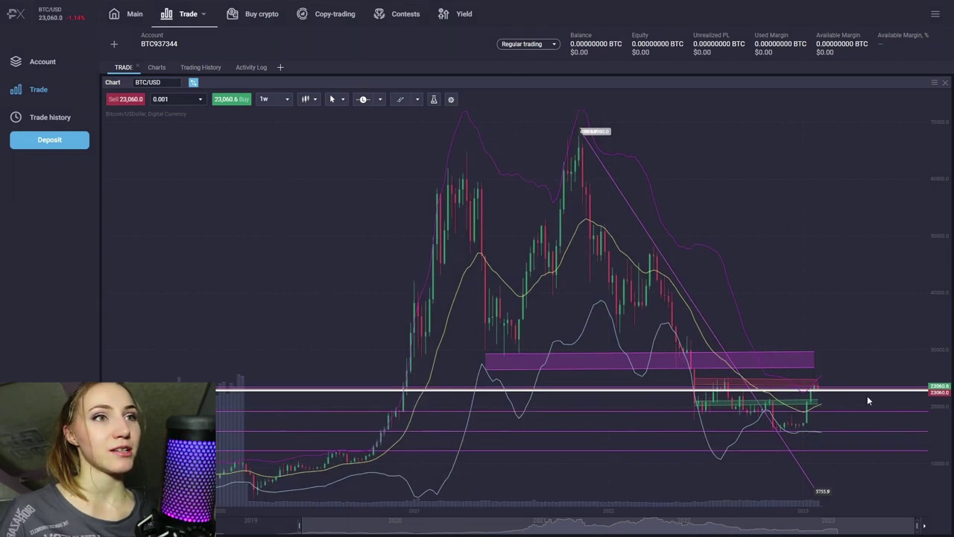
pyautogui.scroll(1, 867, 399)
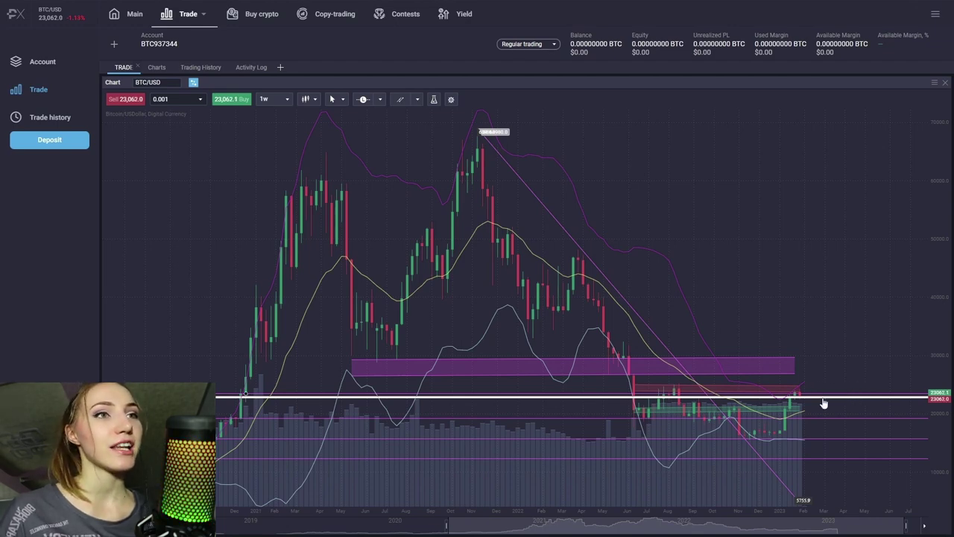
pyautogui.scroll(3, 818, 382)
pyautogui.scroll(2, 802, 418)
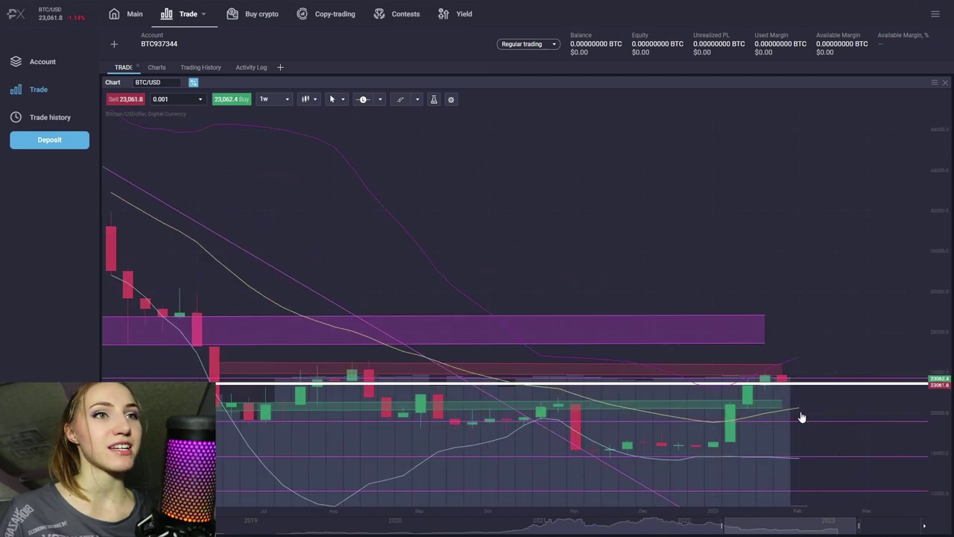
pyautogui.click(270, 100)
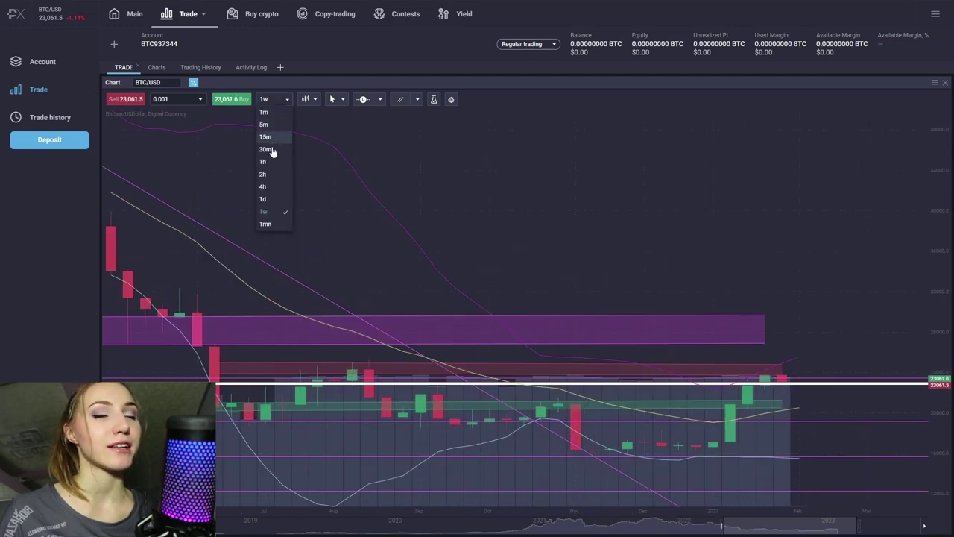
pyautogui.click(263, 199)
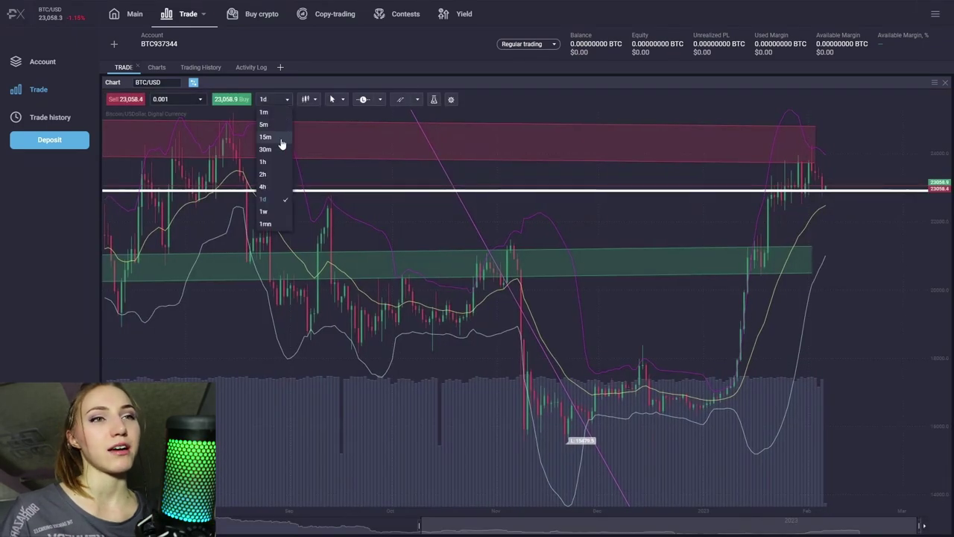
# - Switch the chart to the 4h timeframe and examine the recent price action around the white horizontal level
pyautogui.click(272, 187)
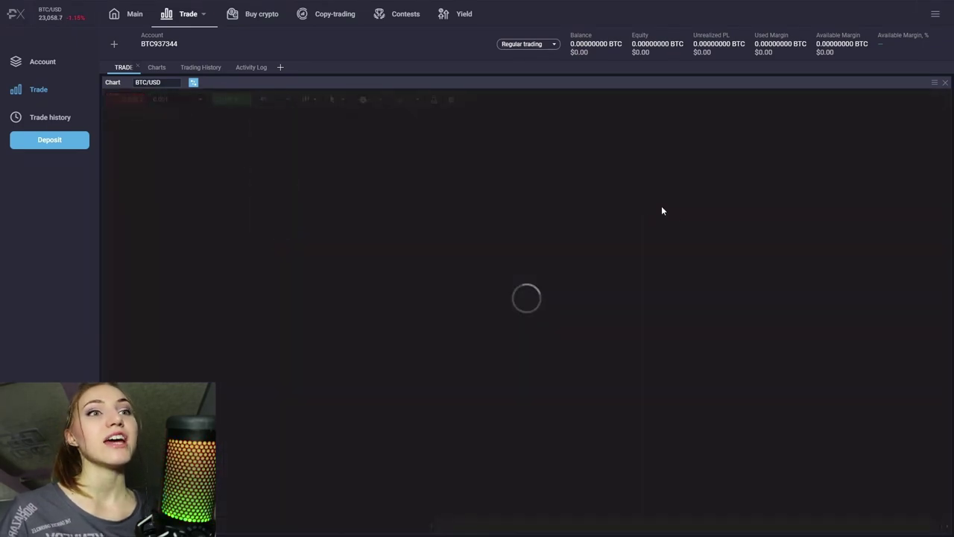
pyautogui.scroll(2, 794, 215)
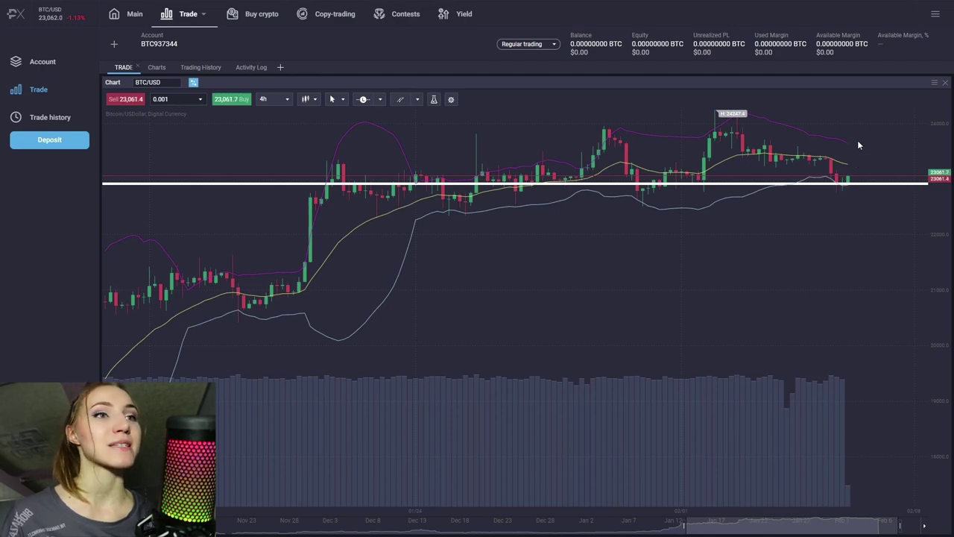
pyautogui.scroll(-3, 840, 164)
pyautogui.scroll(-3, 813, 166)
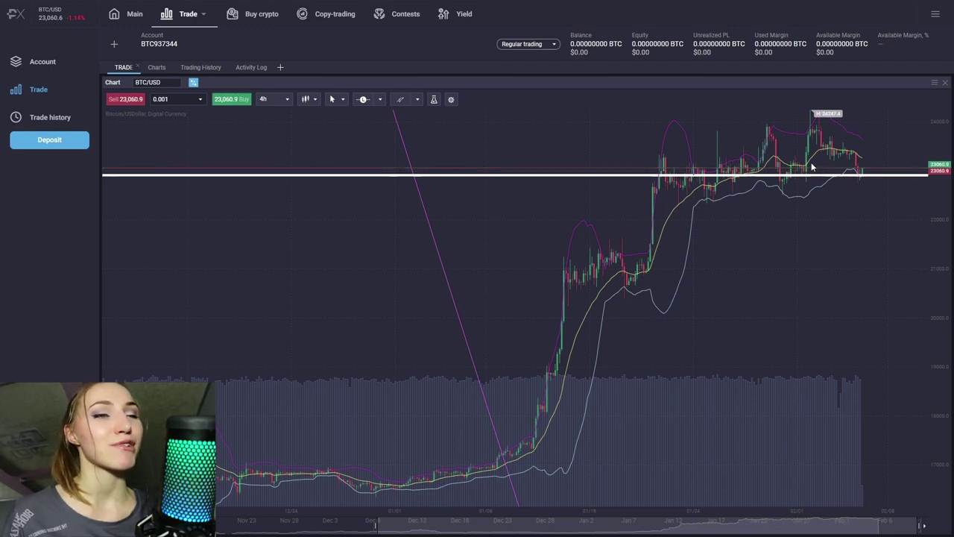
pyautogui.scroll(2, 816, 153)
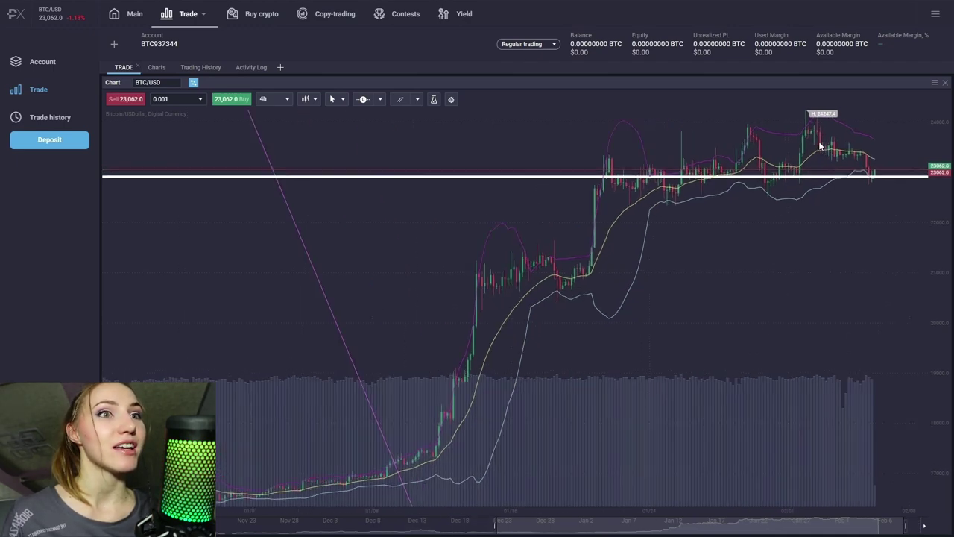
pyautogui.scroll(1, 820, 145)
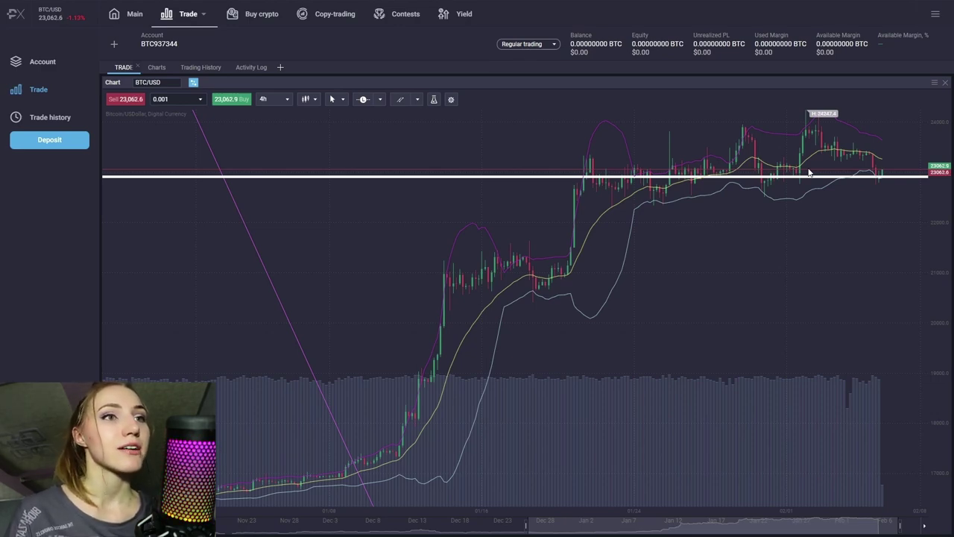
# - Set the chart timeframe to 1d and review the price against the red resistance and green support zones
pyautogui.click(271, 104)
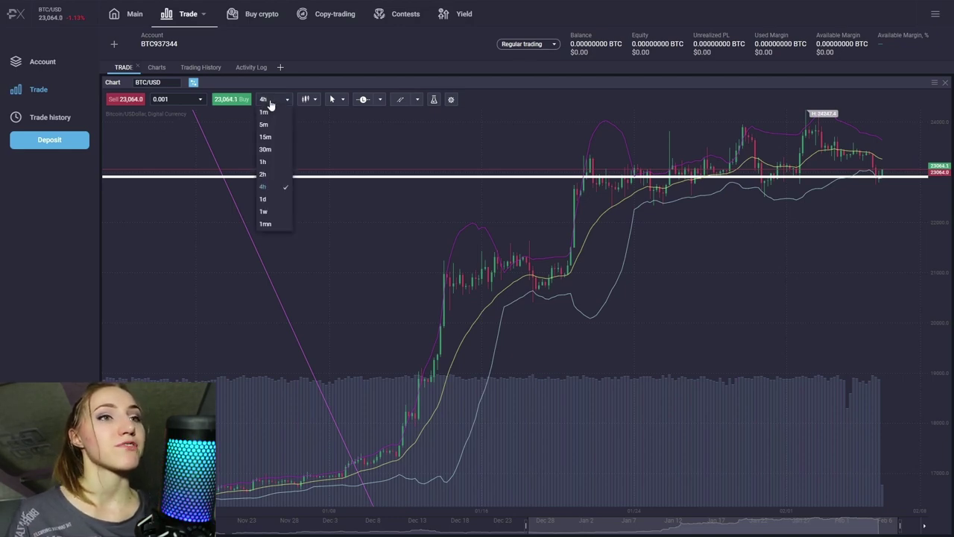
pyautogui.click(275, 198)
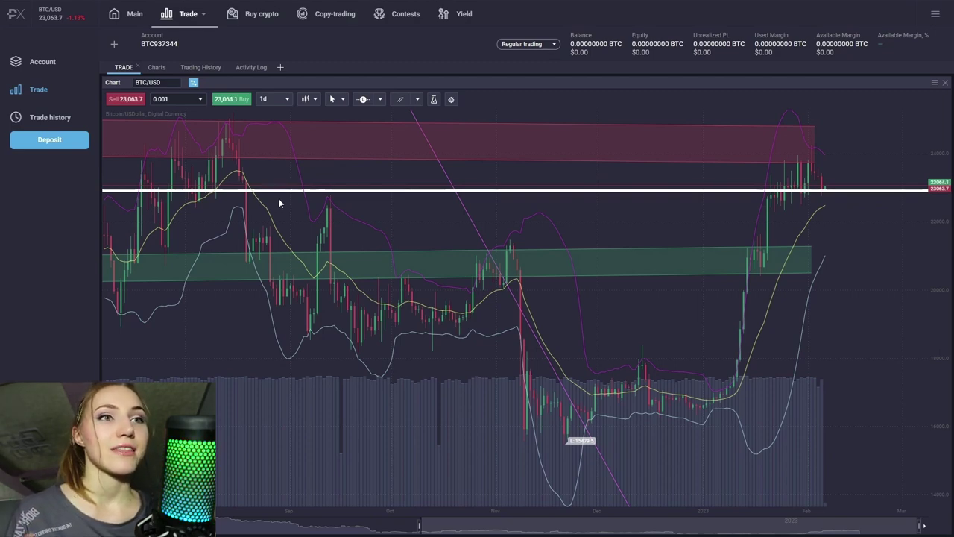
pyautogui.moveTo(502, 218); pyautogui.dragTo(639, 228)
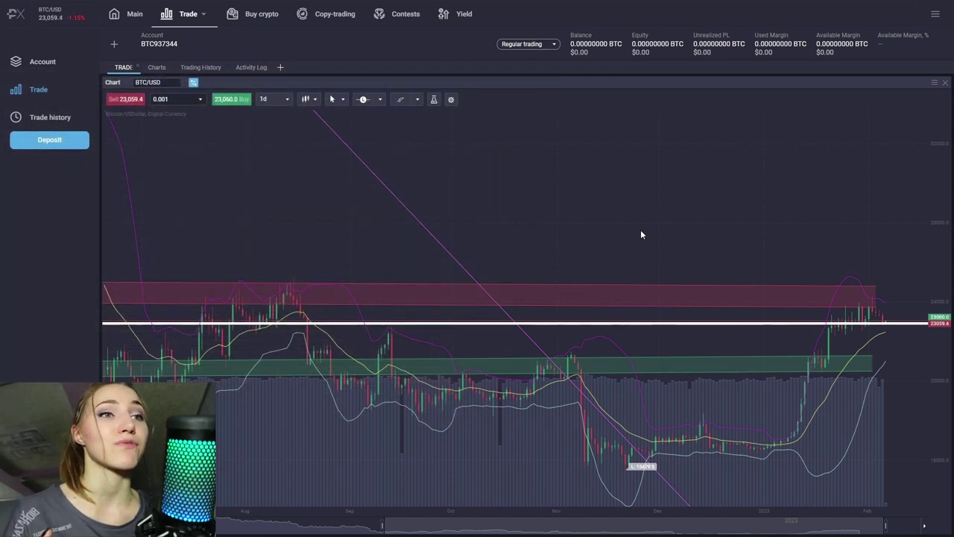
pyautogui.scroll(-1, 696, 268)
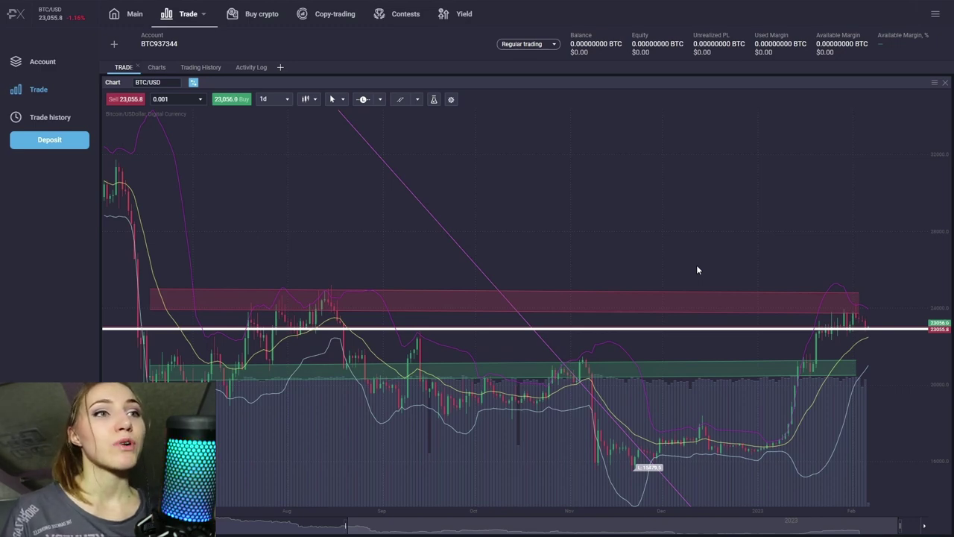
pyautogui.moveTo(827, 352); pyautogui.dragTo(836, 353)
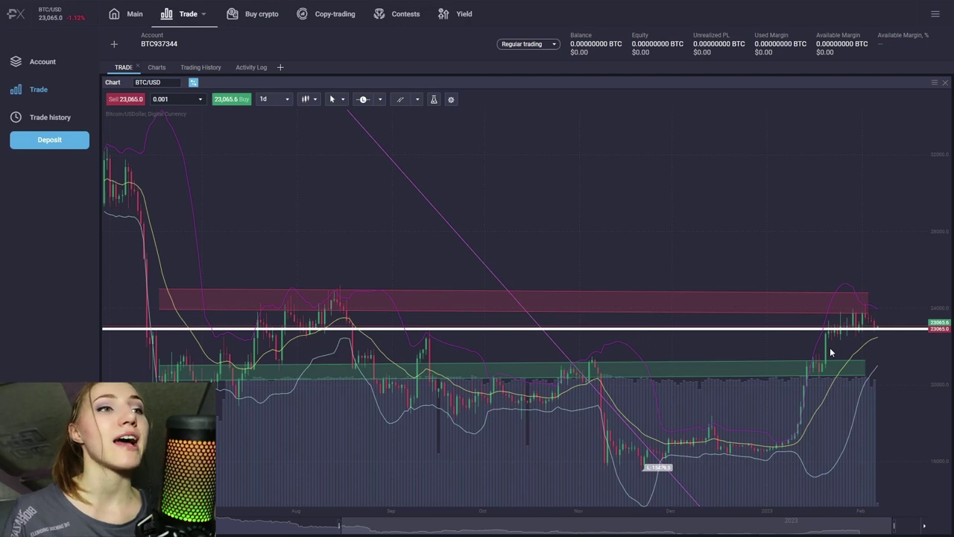
pyautogui.click(793, 376)
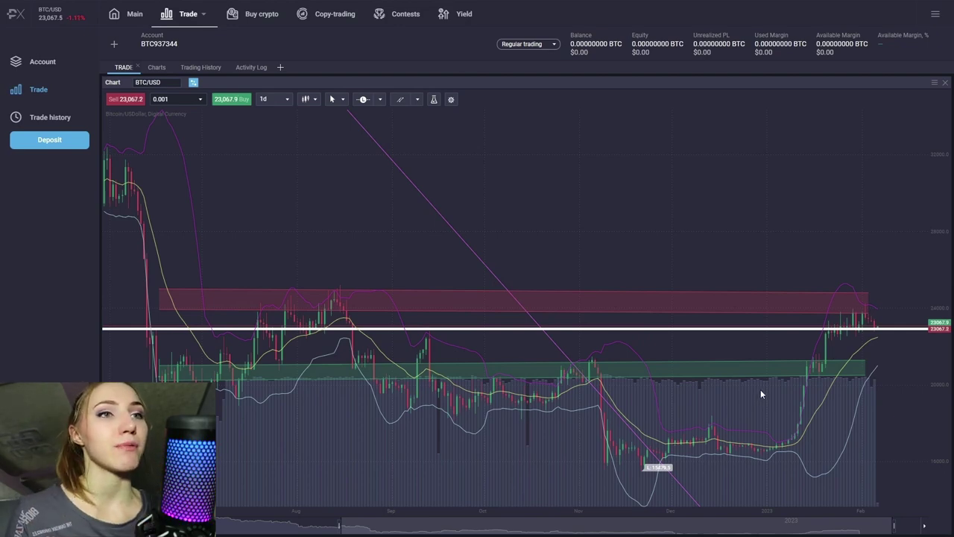
pyautogui.scroll(3, 798, 383)
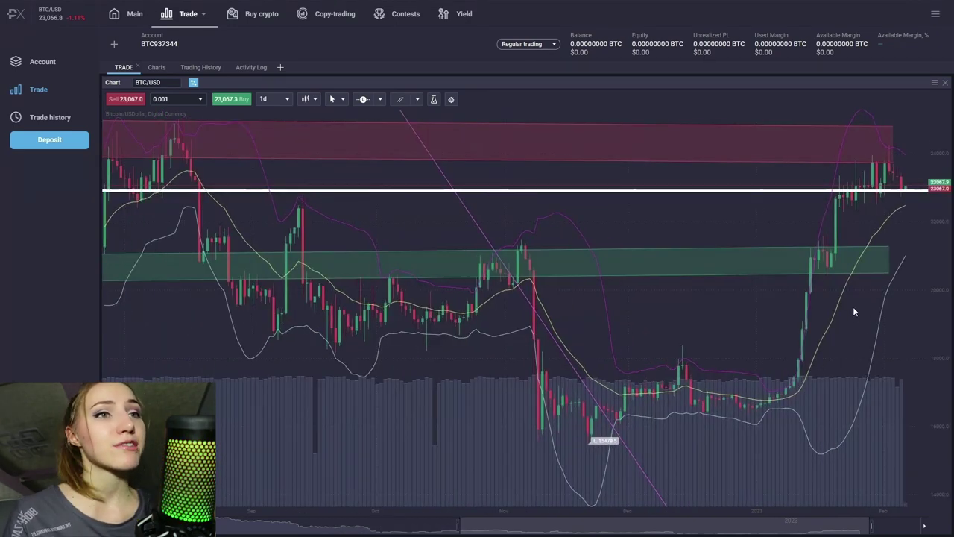
# - Extend the red resistance zone's right end slightly past the latest daily candle, keeping its height
pyautogui.scroll(3, 852, 306)
pyautogui.moveTo(853, 307); pyautogui.dragTo(739, 207)
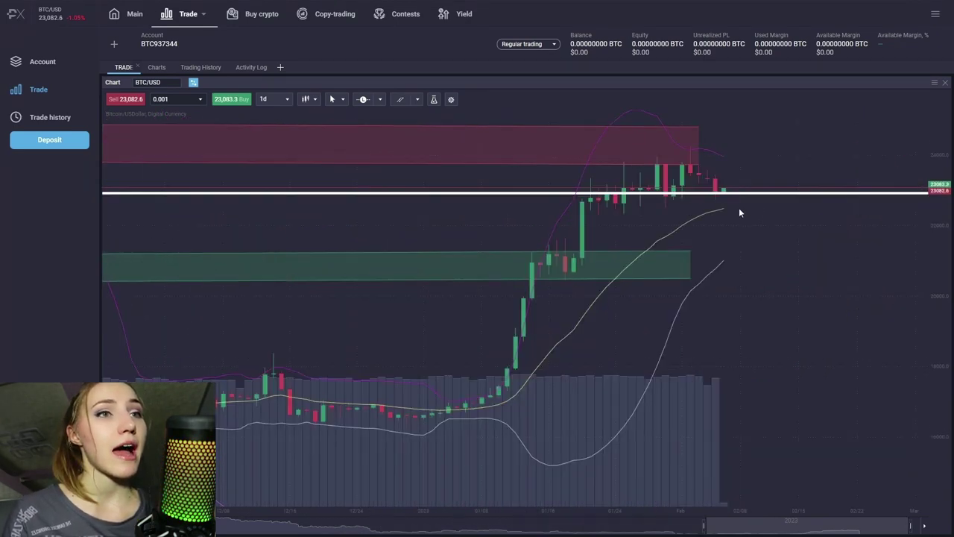
pyautogui.click(699, 164)
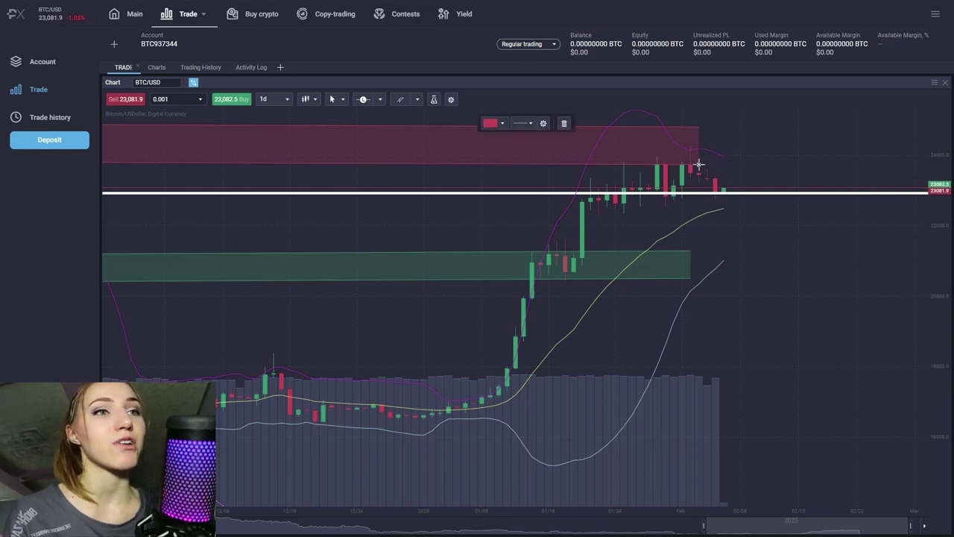
pyautogui.moveTo(699, 164); pyautogui.dragTo(745, 164)
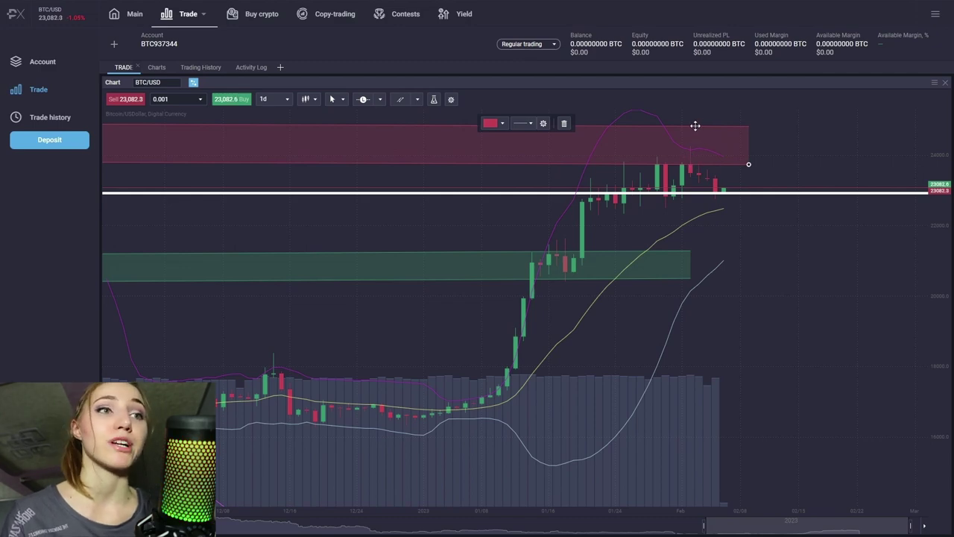
# - Examine the August price peaks inside the red zone and follow the chart back to the latest candles
pyautogui.scroll(-5, 554, 199)
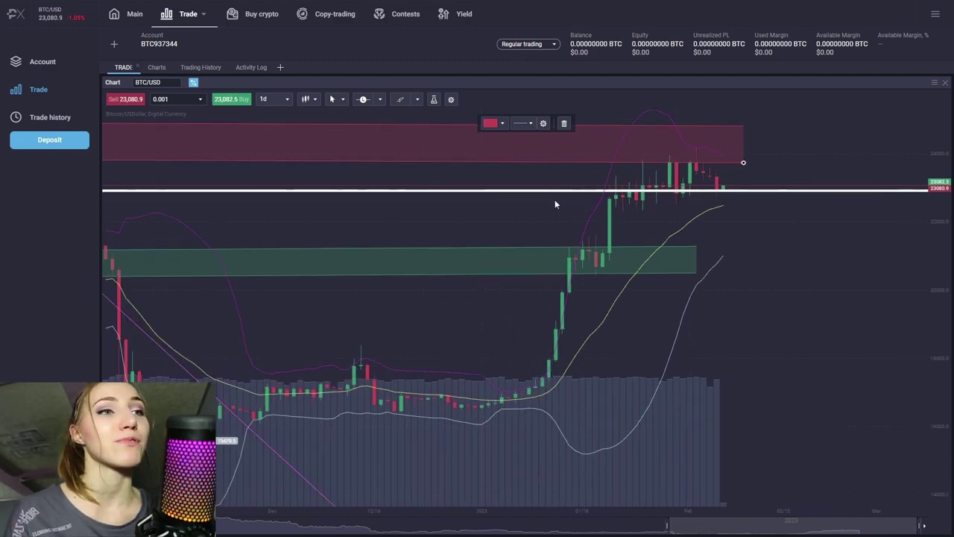
pyautogui.scroll(-5, 555, 205)
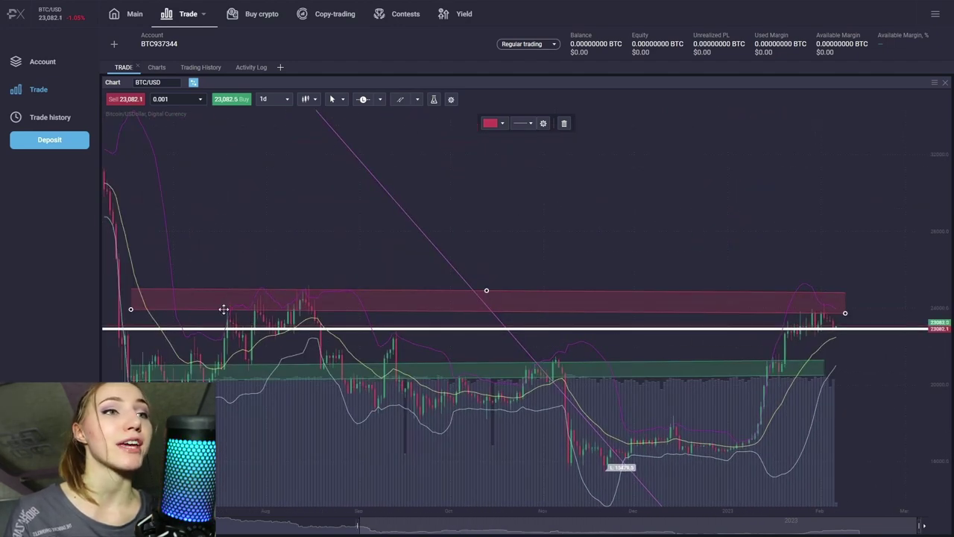
pyautogui.scroll(6, 227, 310)
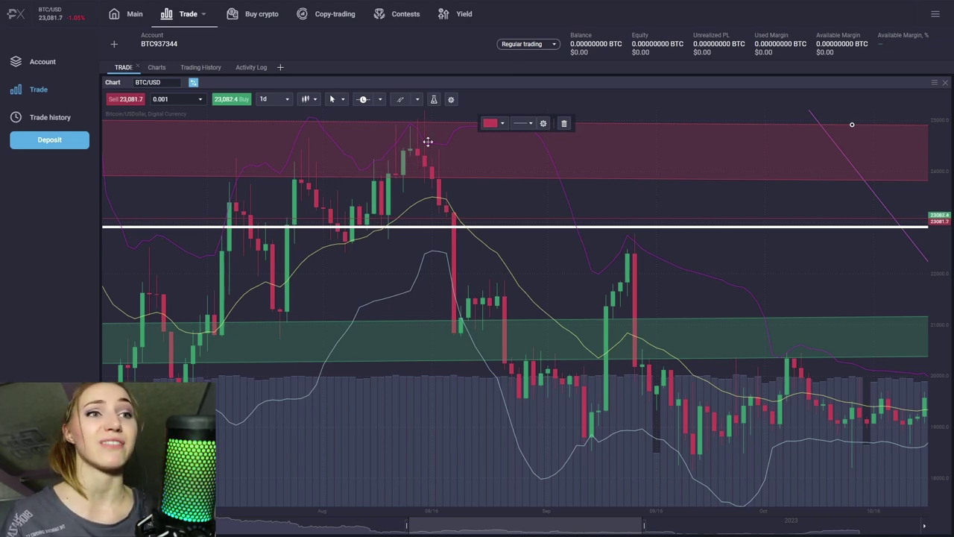
pyautogui.scroll(-3, 441, 232)
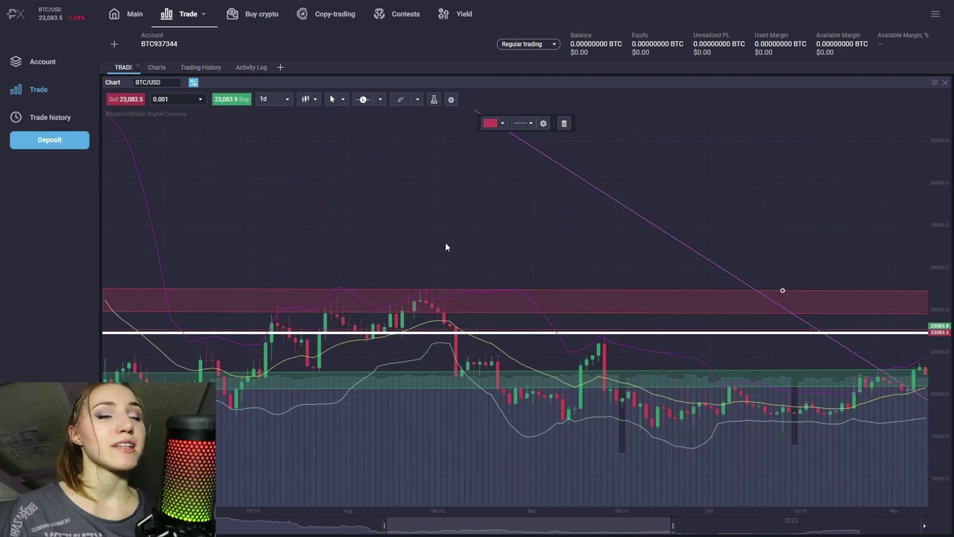
pyautogui.moveTo(852, 237); pyautogui.dragTo(404, 249)
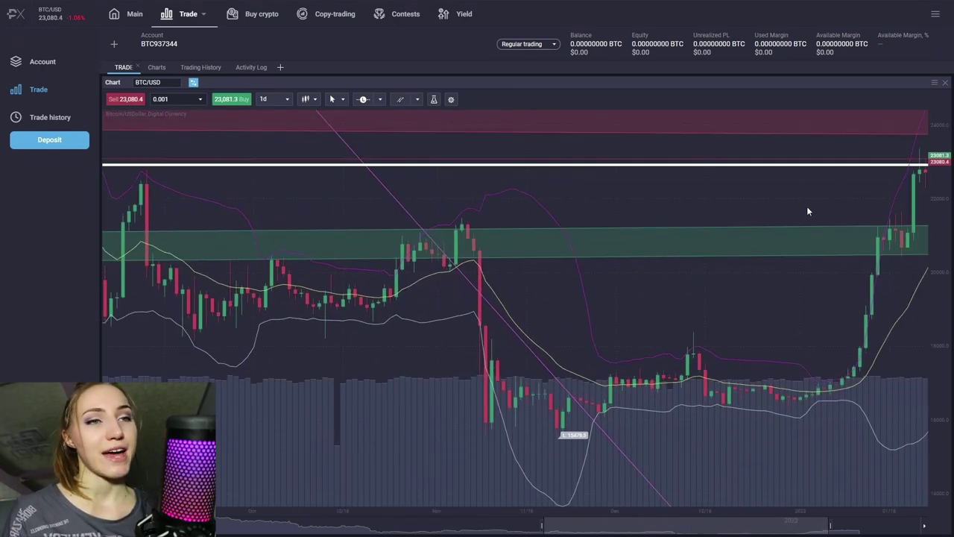
pyautogui.moveTo(807, 209); pyautogui.dragTo(524, 239)
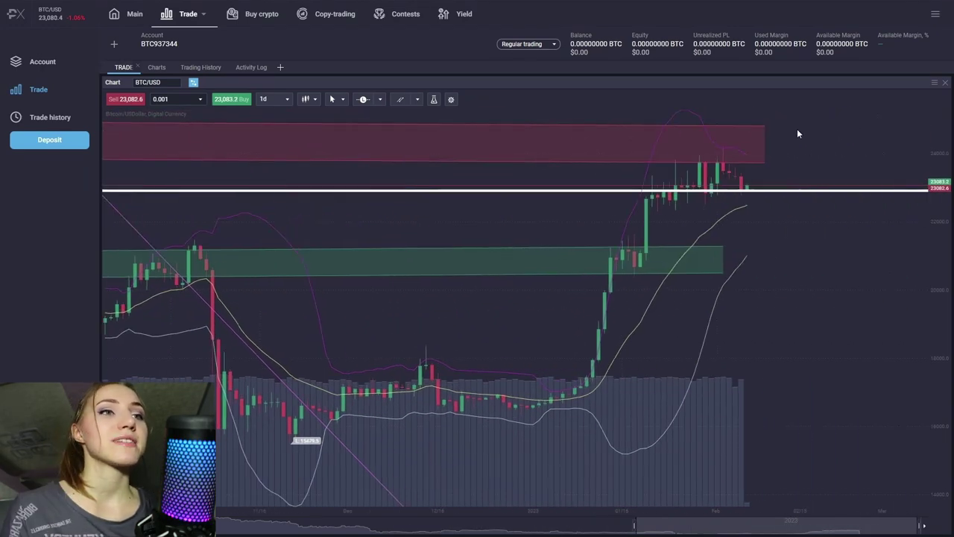
# - Extend the green support zone past the latest candle so its right end lines up with the red zone's
pyautogui.scroll(-1, 738, 151)
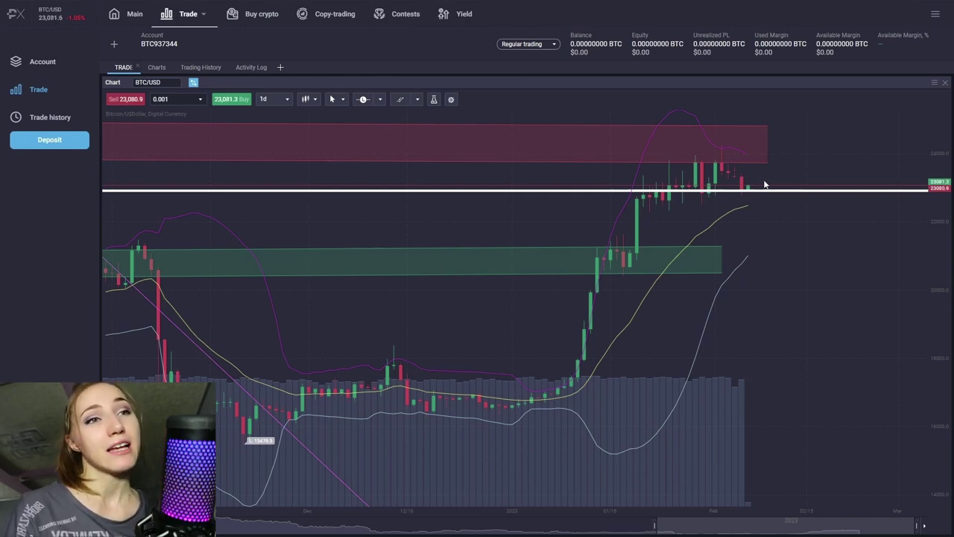
pyautogui.moveTo(793, 152); pyautogui.dragTo(773, 151)
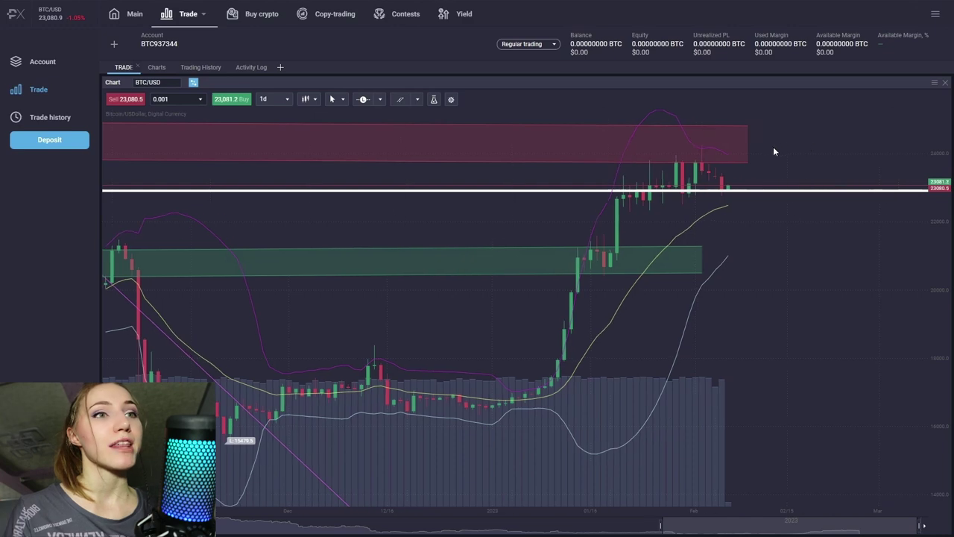
pyautogui.click(702, 274)
pyautogui.moveTo(702, 274); pyautogui.dragTo(748, 274)
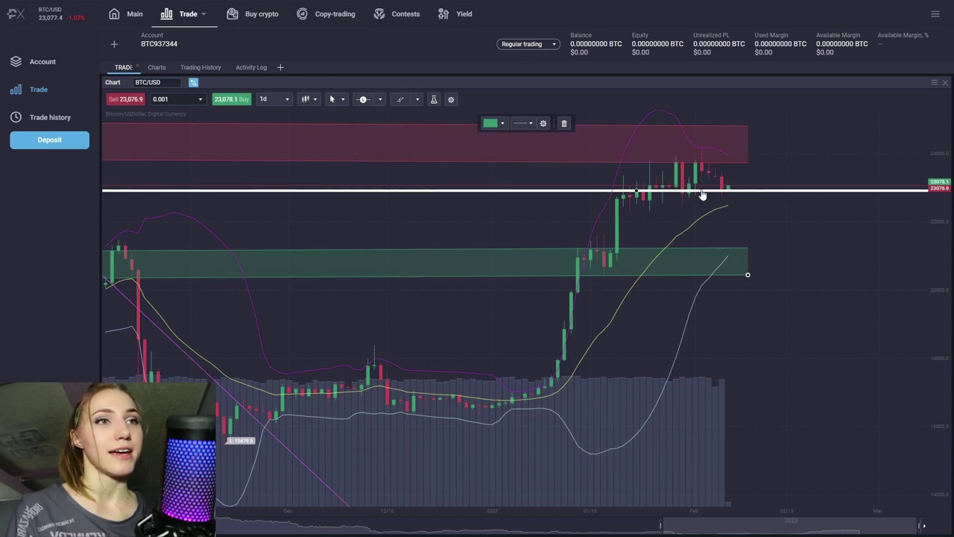
# - Draw a small purple ellipse just after the latest candle at about 21,500, touching the green zone's upper right corner
pyautogui.click(741, 202)
pyautogui.click(417, 100)
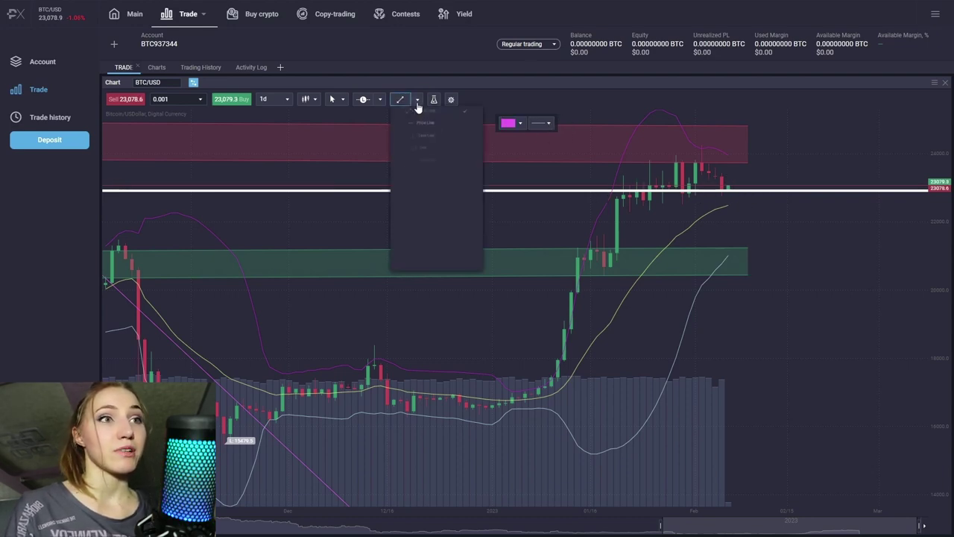
pyautogui.click(414, 154)
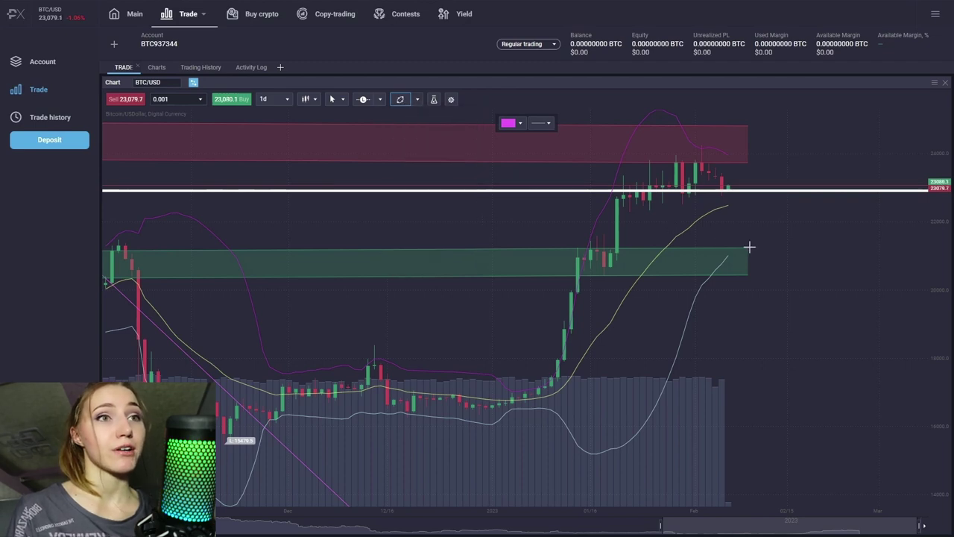
pyautogui.moveTo(734, 227)
pyautogui.mouseDown()
pyautogui.moveTo(662, 235)
pyautogui.moveTo(772, 239)
pyautogui.mouseUp()
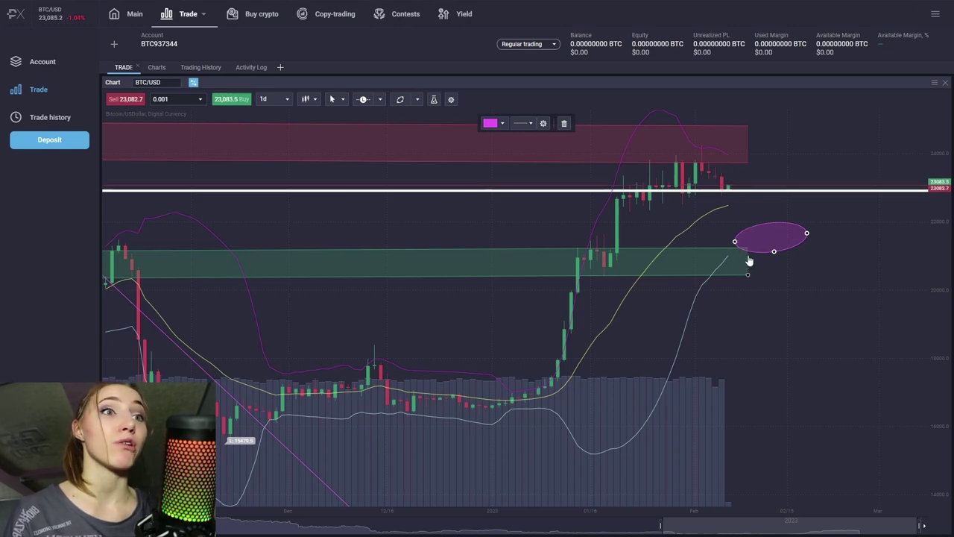
# - Draw a larger purple ellipse below the green zone, spanning about 16,800 to 18,500 from late January through February
pyautogui.click(400, 99)
pyautogui.click(630, 331)
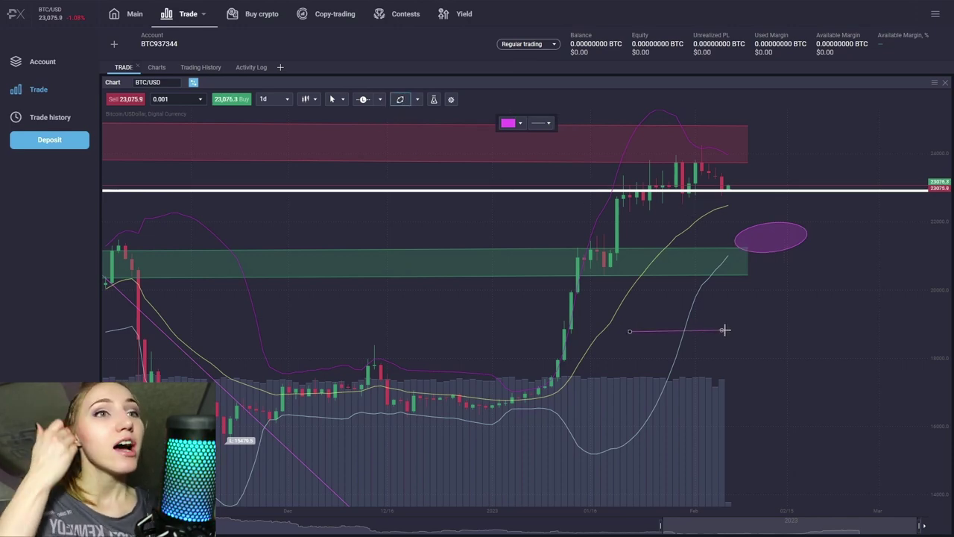
pyautogui.click(724, 330)
pyautogui.moveTo(756, 366); pyautogui.dragTo(805, 375)
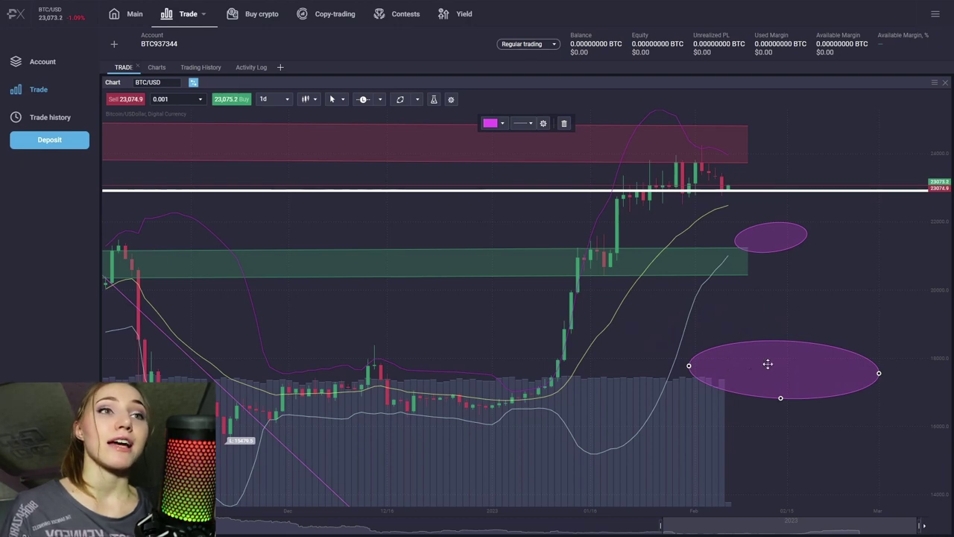
pyautogui.scroll(-2, 655, 213)
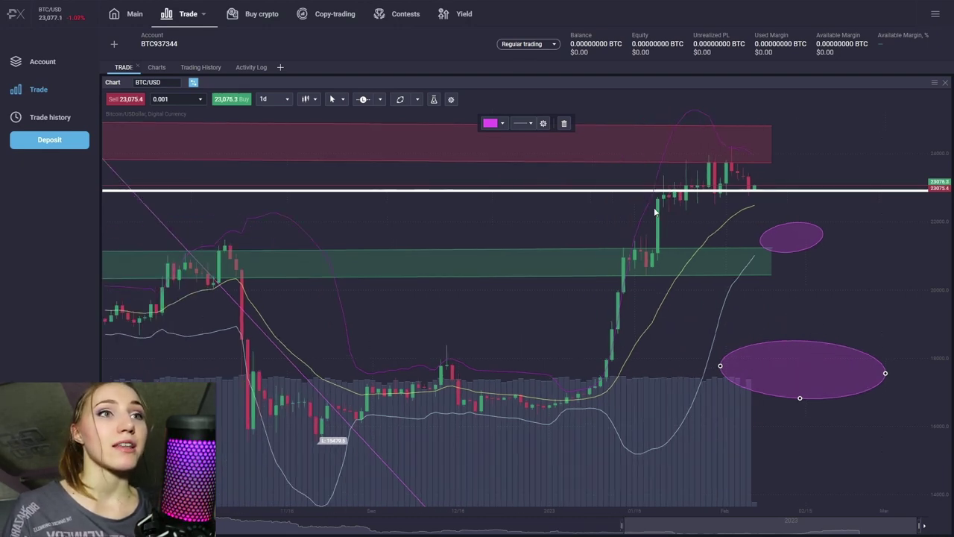
# - Draw a wide purple ellipse well above the red zone, spanning about 31,100 to 33,900 from late December to mid-February
pyautogui.scroll(2, 673, 231)
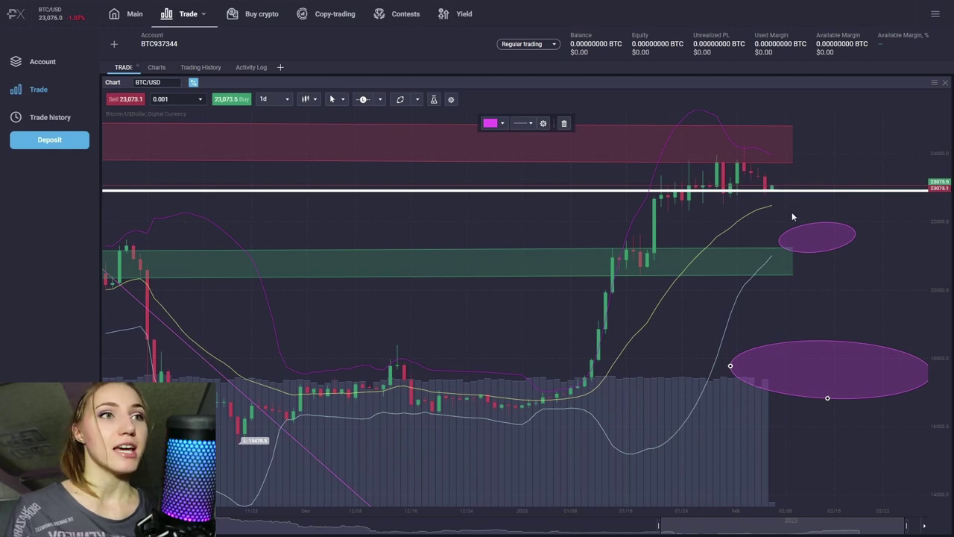
pyautogui.click(822, 248)
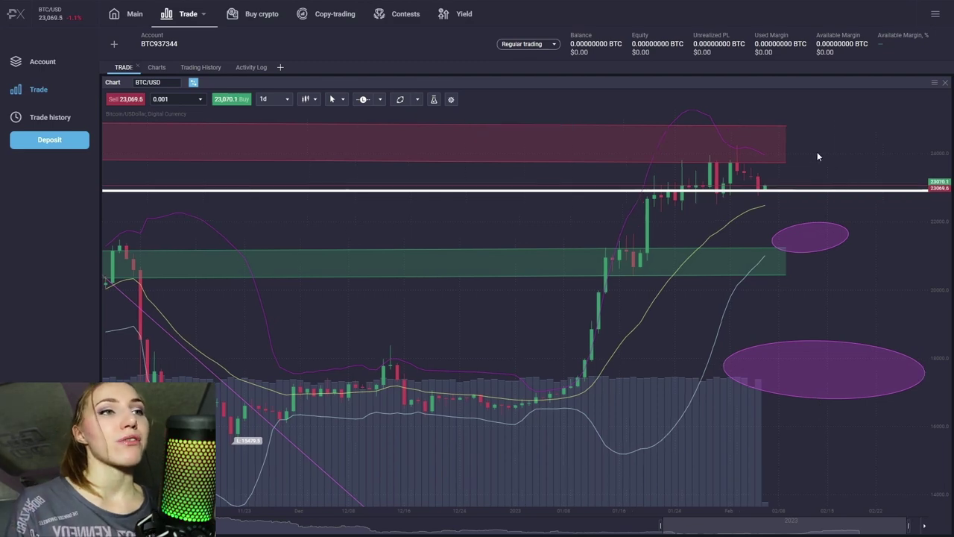
pyautogui.scroll(-3, 817, 157)
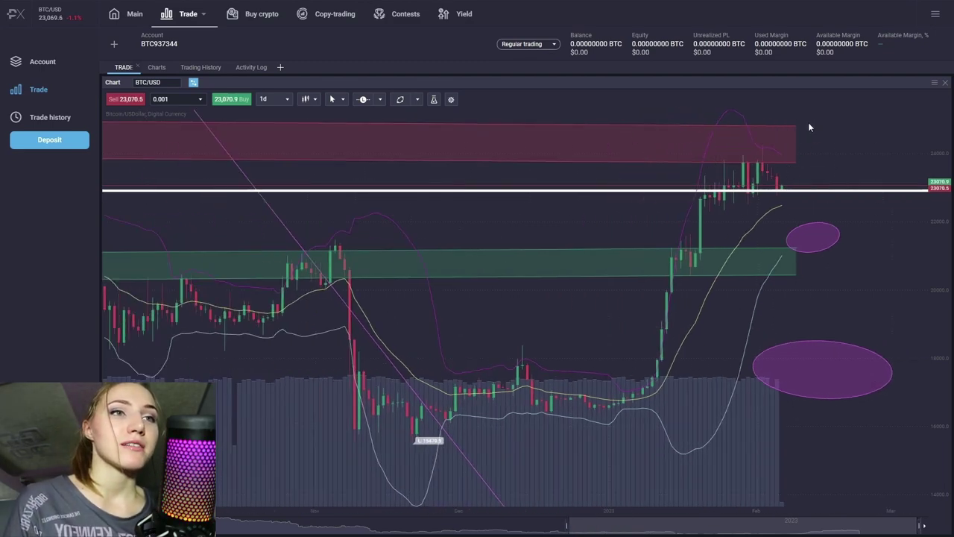
pyautogui.scroll(-2, 753, 138)
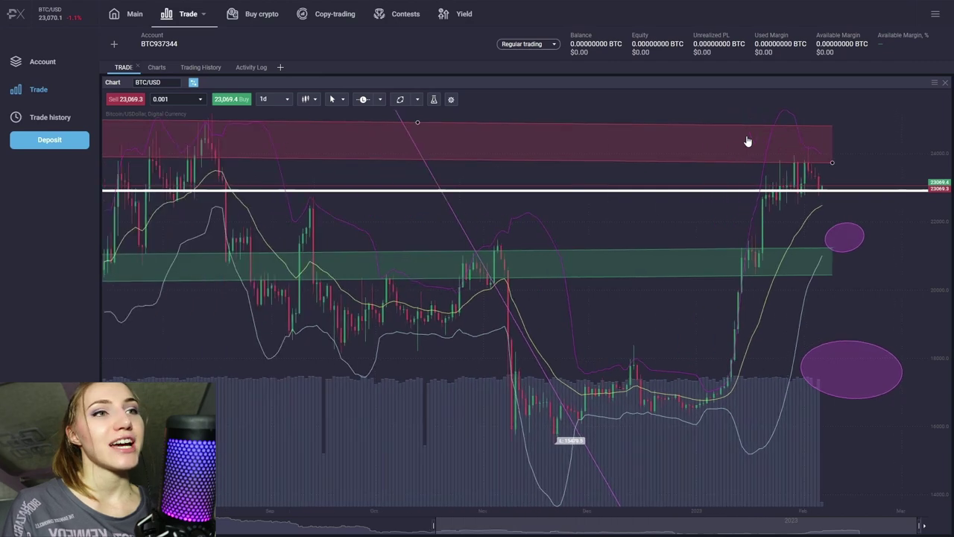
pyautogui.scroll(-2, 748, 141)
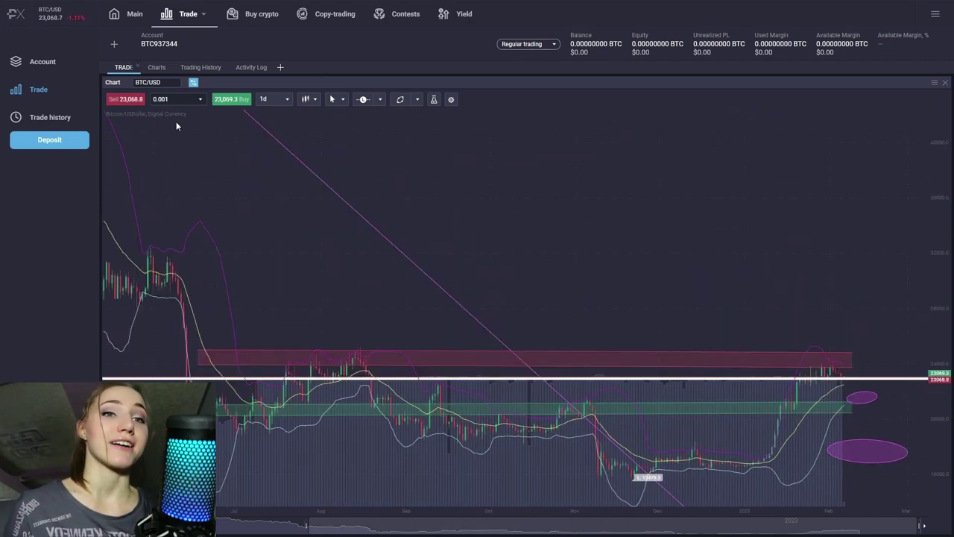
pyautogui.click(400, 100)
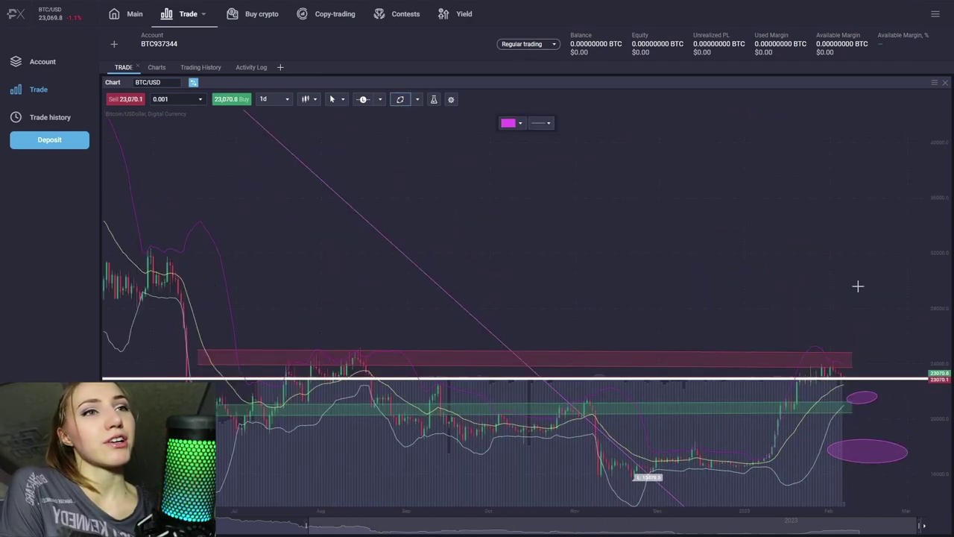
pyautogui.moveTo(807, 266)
pyautogui.mouseDown()
pyautogui.moveTo(890, 270)
pyautogui.moveTo(822, 296)
pyautogui.moveTo(694, 247)
pyautogui.mouseUp()
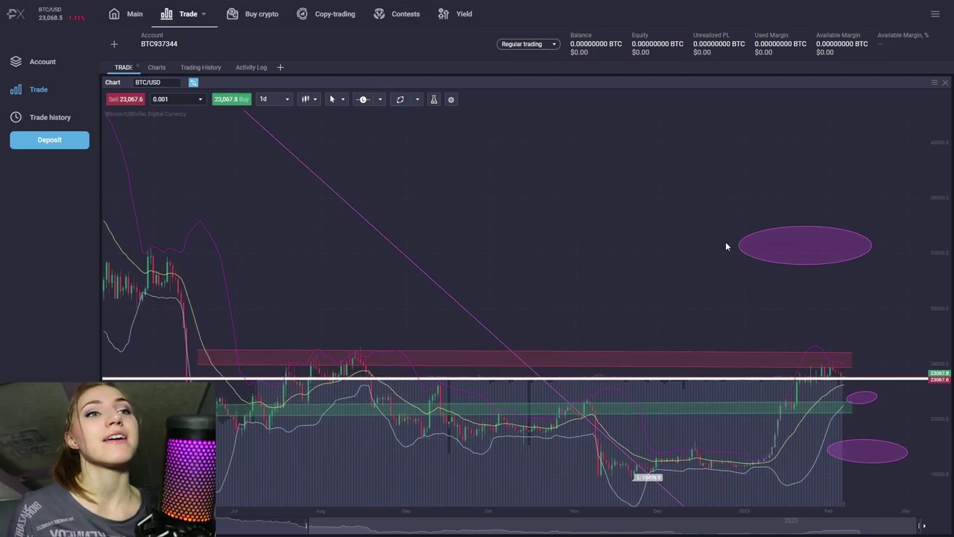
# - Move the upper purple ellipse lower and later in time, centring it at about 30,000 with its left end in late January
pyautogui.moveTo(817, 243); pyautogui.dragTo(878, 253)
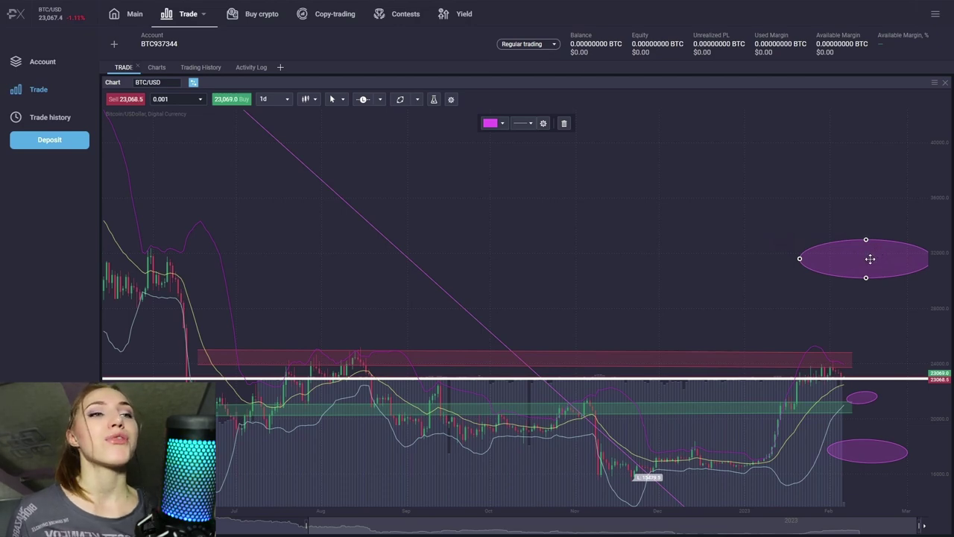
pyautogui.moveTo(869, 260); pyautogui.dragTo(884, 284)
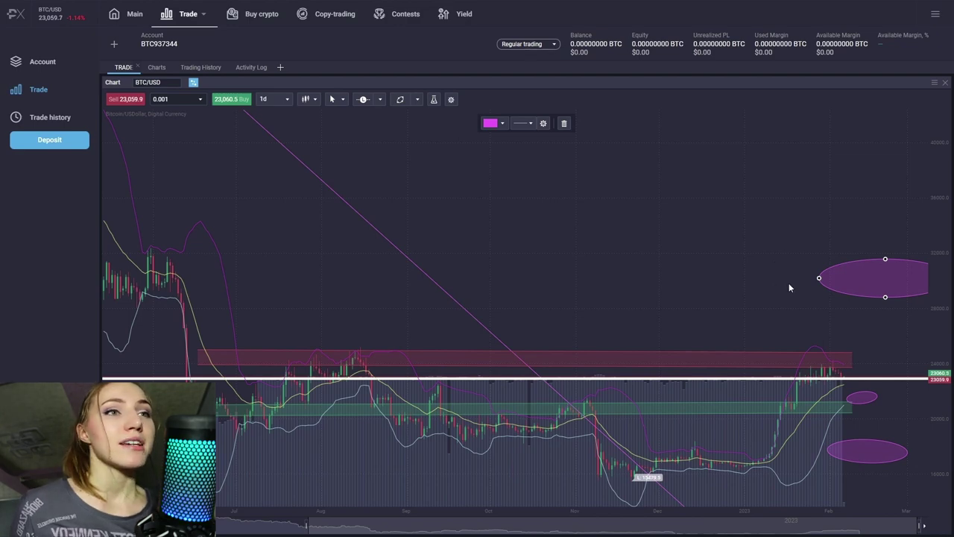
pyautogui.click(643, 278)
pyautogui.moveTo(872, 284)
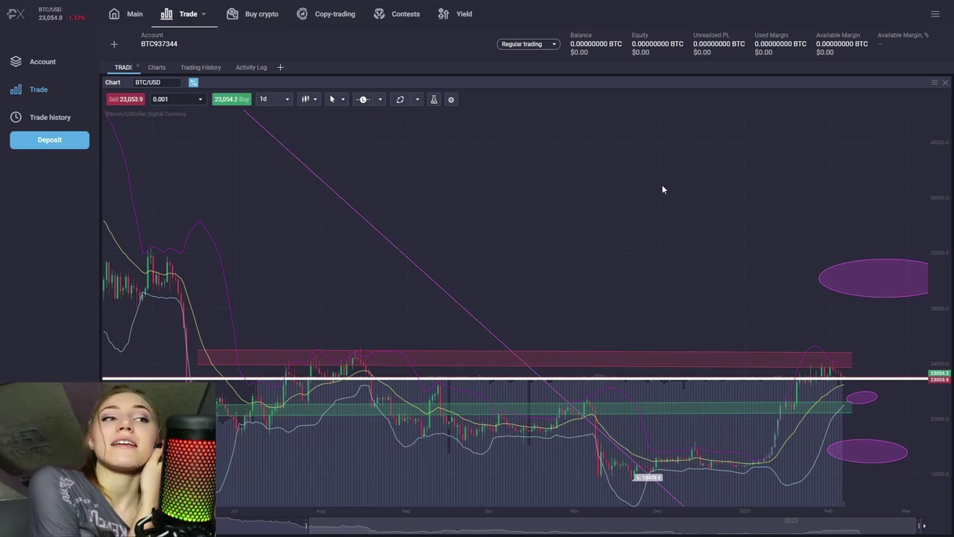
# - Switch the chart to the weekly timeframe and examine the latest candles with the zones and target ellipses around them
pyautogui.scroll(-3, 662, 189)
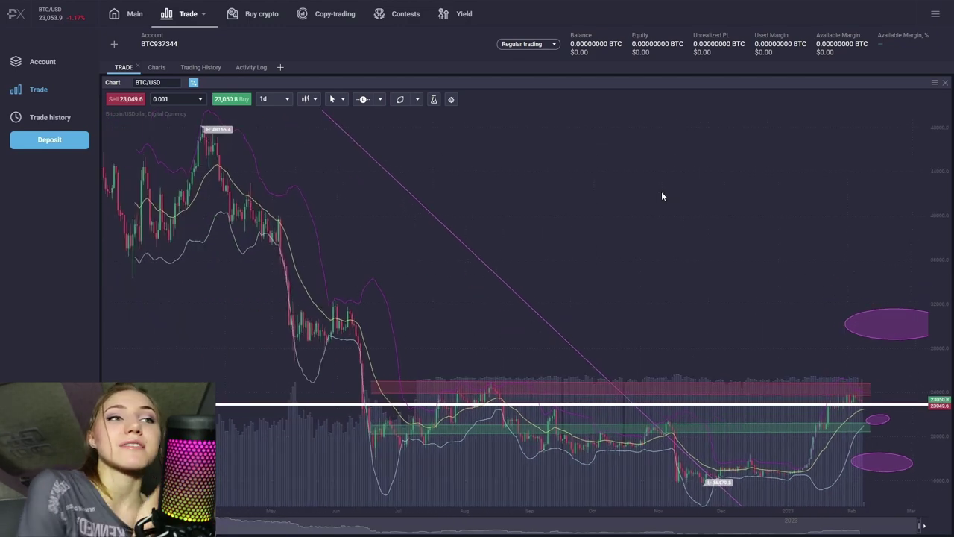
pyautogui.click(287, 99)
pyautogui.click(277, 213)
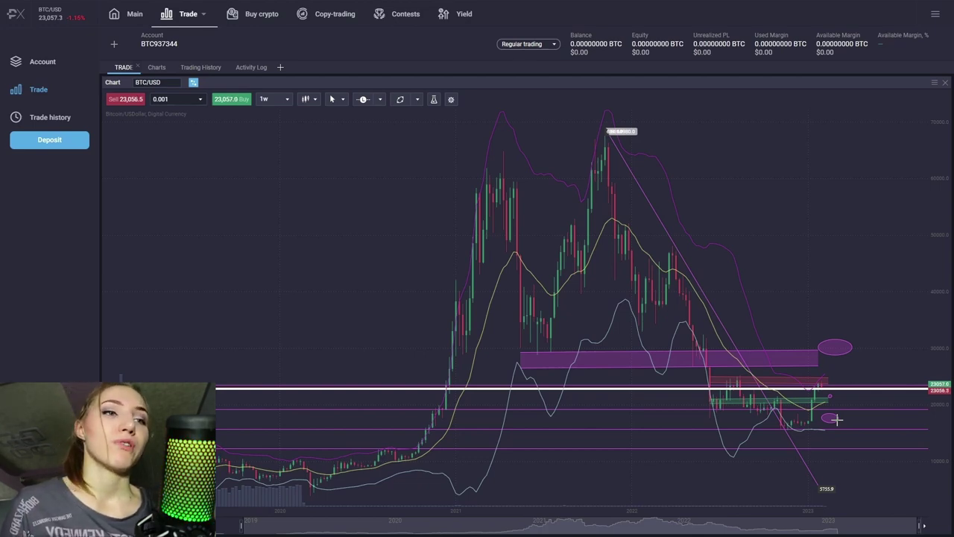
pyautogui.scroll(5, 836, 420)
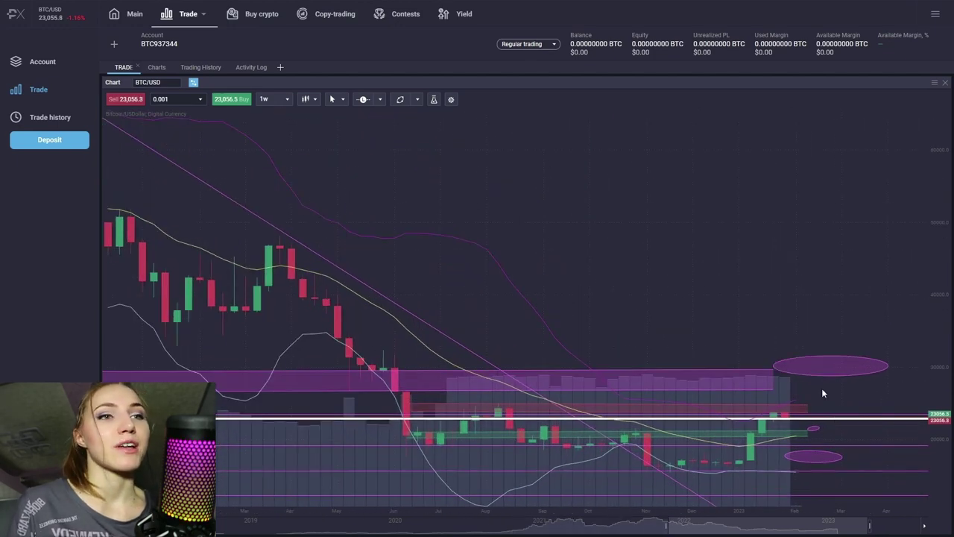
pyautogui.click(808, 371)
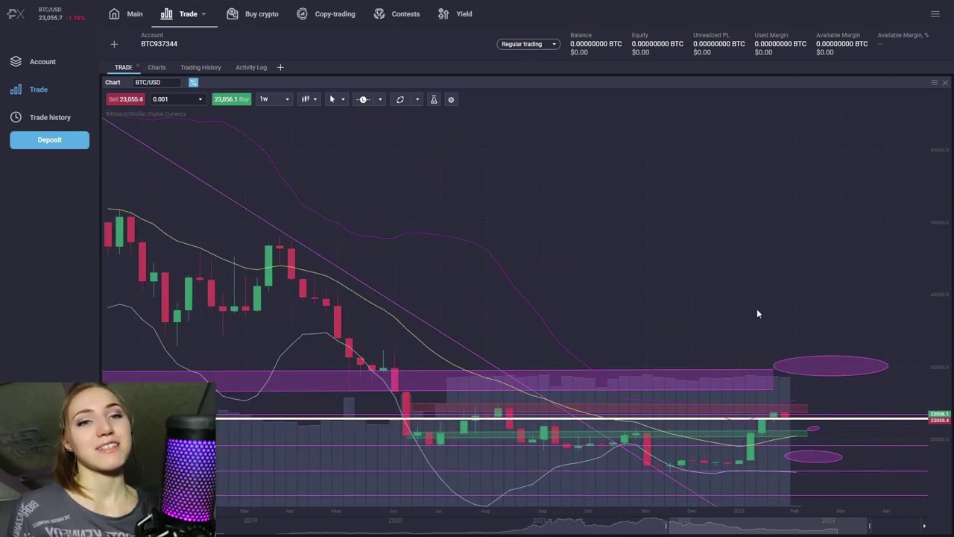